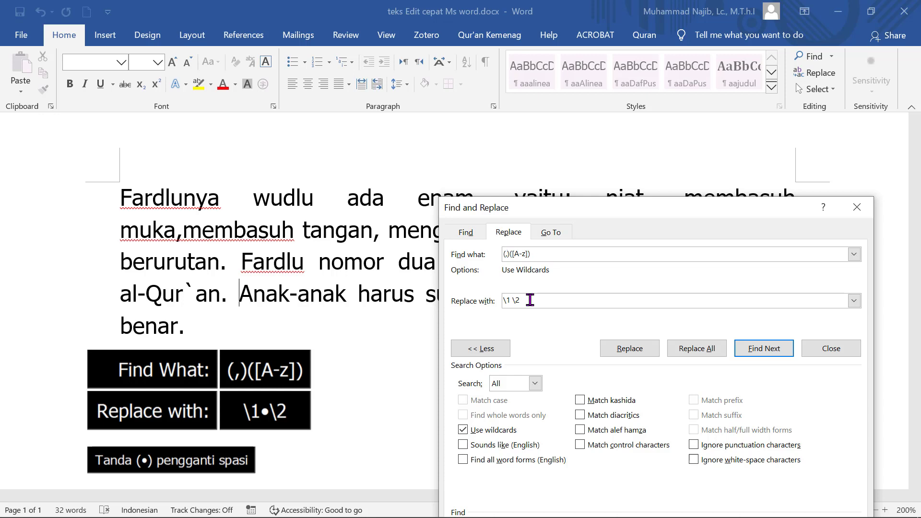
- Replace all wildcard matches of "(,)([A-z])" with "\1 \2" to add a space after commas directly followed by a letter
{"action": "left_click_drag", "start_coordinate": [664, 209], "coordinate": [687, 278]}
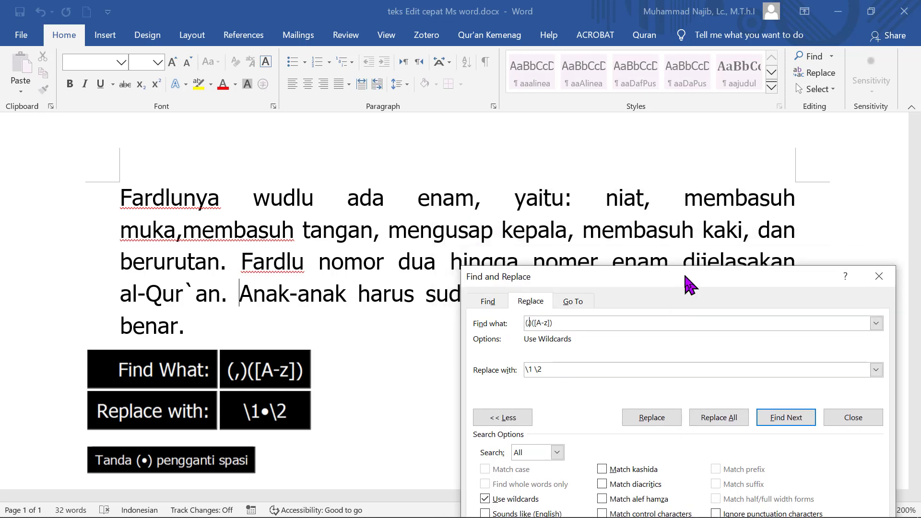
{"action": "left_click", "coordinate": [719, 417]}
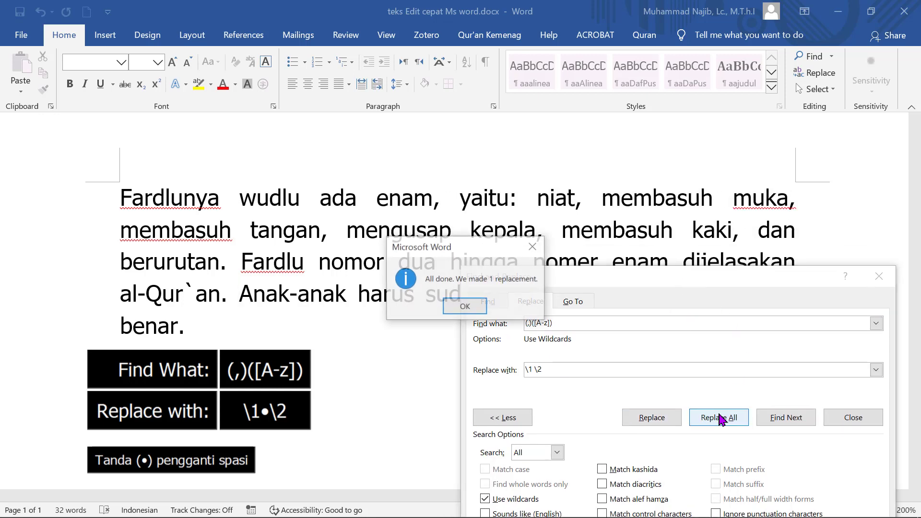
{"action": "left_click", "coordinate": [461, 306]}
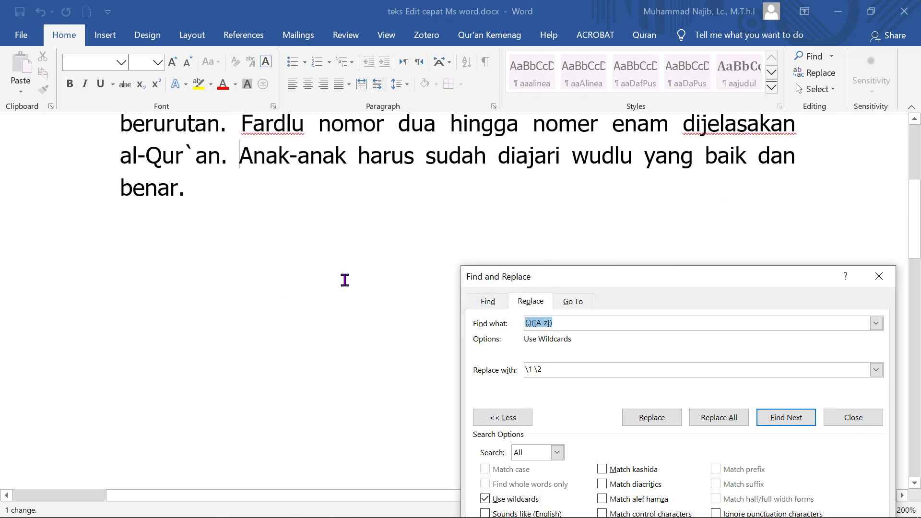
{"action": "scroll", "coordinate": [345, 280], "scroll_direction": "up", "scroll_amount": 2}
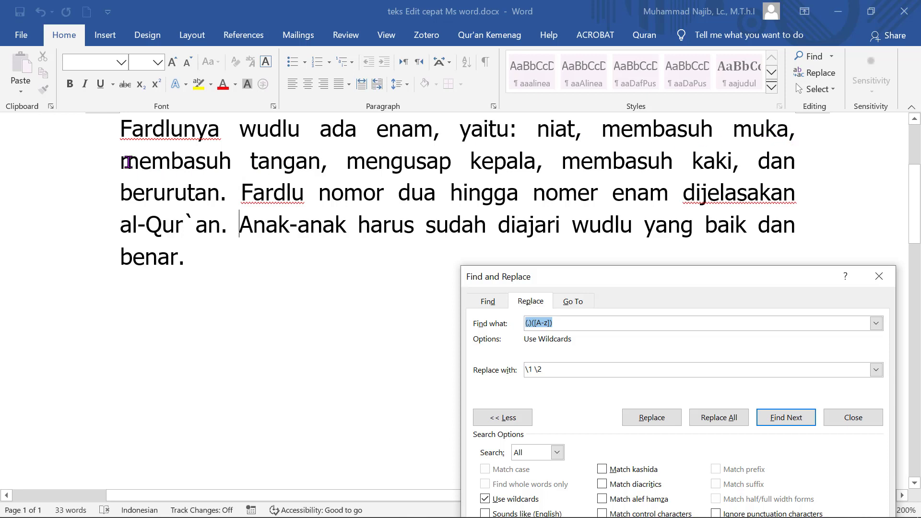
{"action": "scroll", "coordinate": [542, 209], "scroll_direction": "down", "scroll_amount": 2}
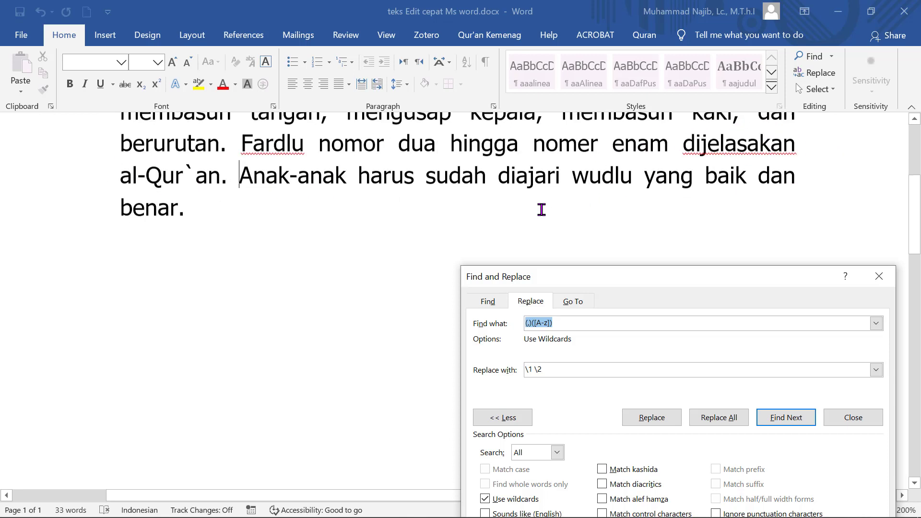
{"action": "scroll", "coordinate": [541, 209], "scroll_direction": "down", "scroll_amount": 1}
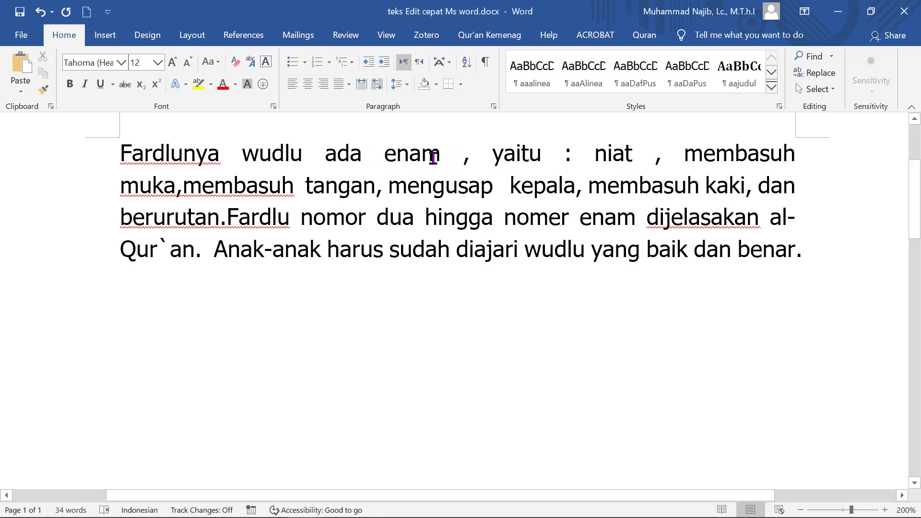
{"action": "left_click_drag", "start_coordinate": [385, 155], "coordinate": [468, 155]}
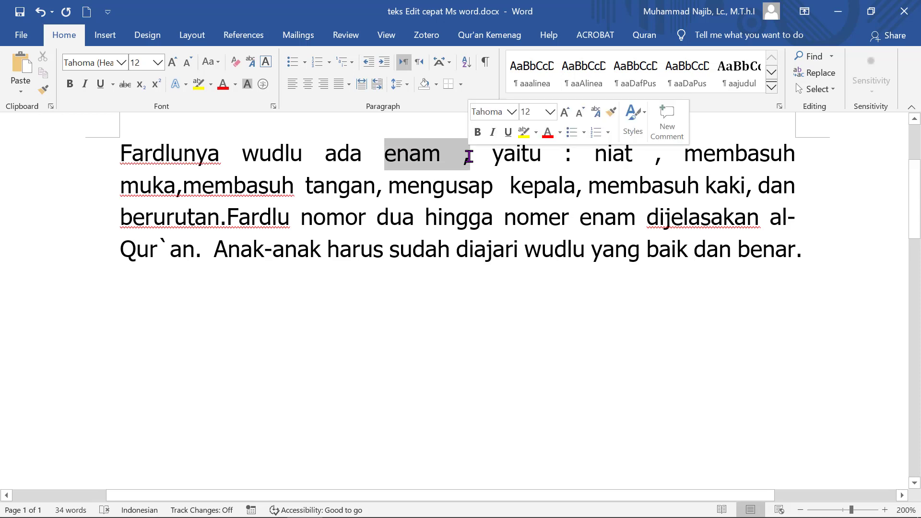
{"action": "left_click", "coordinate": [686, 156]}
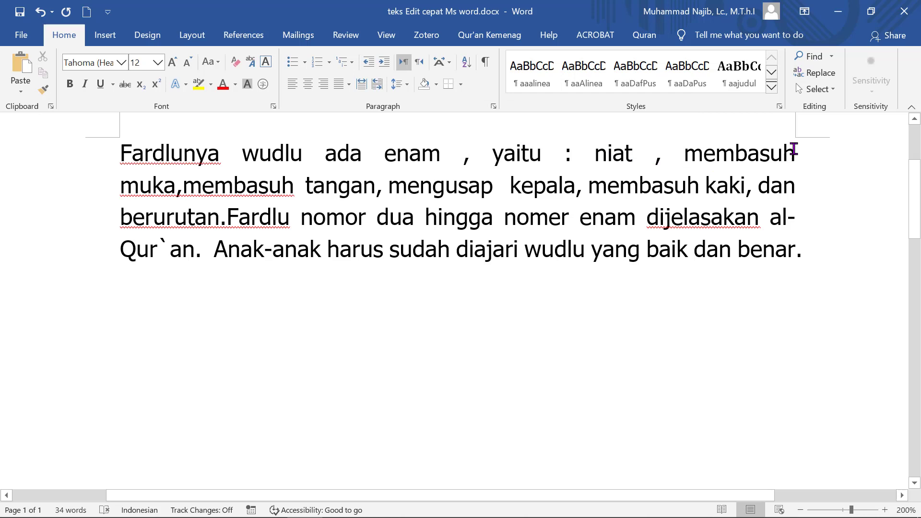
{"action": "left_click", "coordinate": [564, 158]}
{"action": "left_click", "coordinate": [511, 185]}
{"action": "key", "text": "Left"}
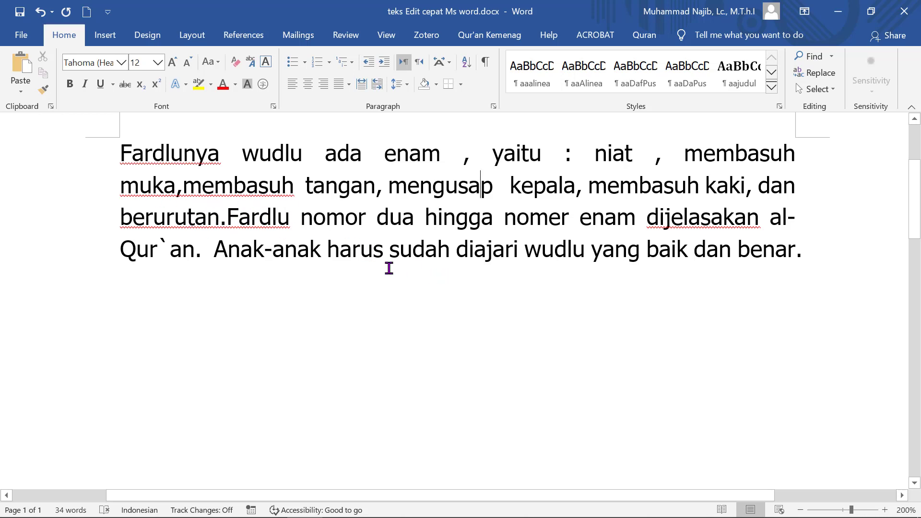
- Open the Find and Replace dialog for replacing text and expand its search options
{"action": "left_click", "coordinate": [815, 78]}
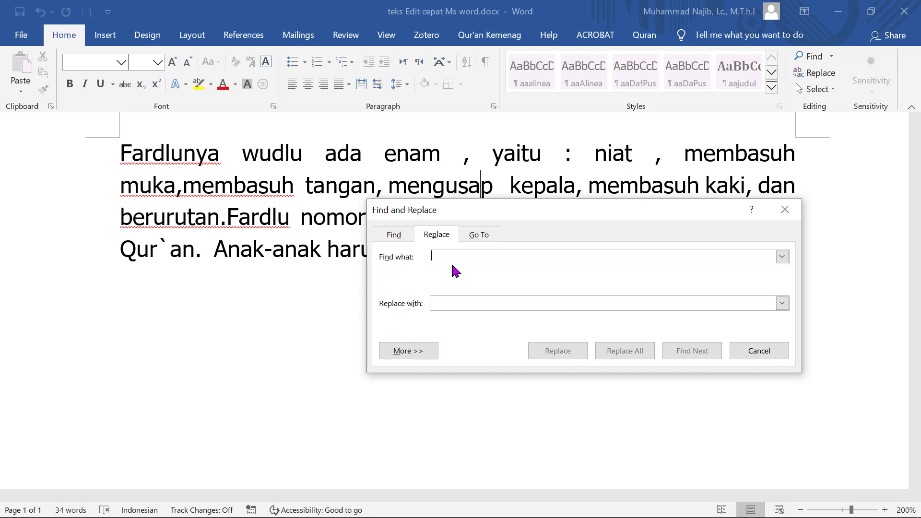
{"action": "left_click_drag", "start_coordinate": [499, 219], "coordinate": [522, 308]}
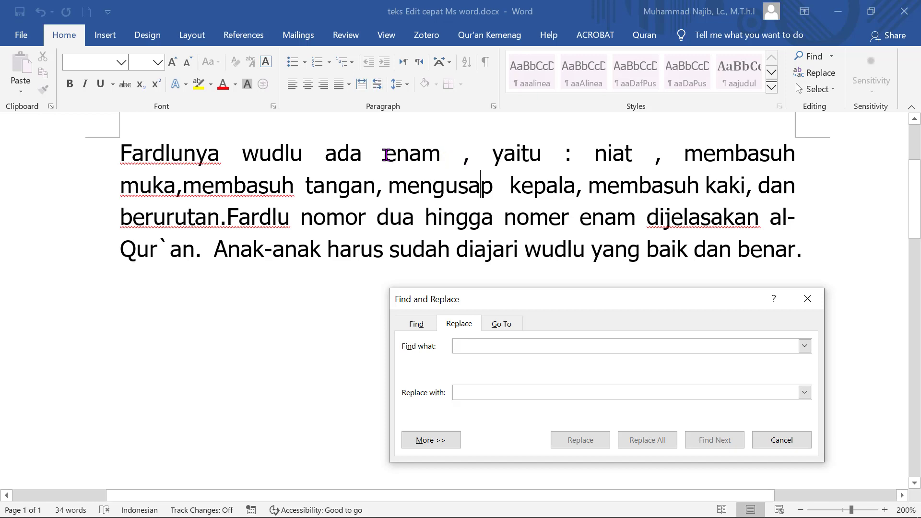
{"action": "left_click", "coordinate": [469, 154]}
{"action": "left_click_drag", "start_coordinate": [469, 154], "coordinate": [388, 159]}
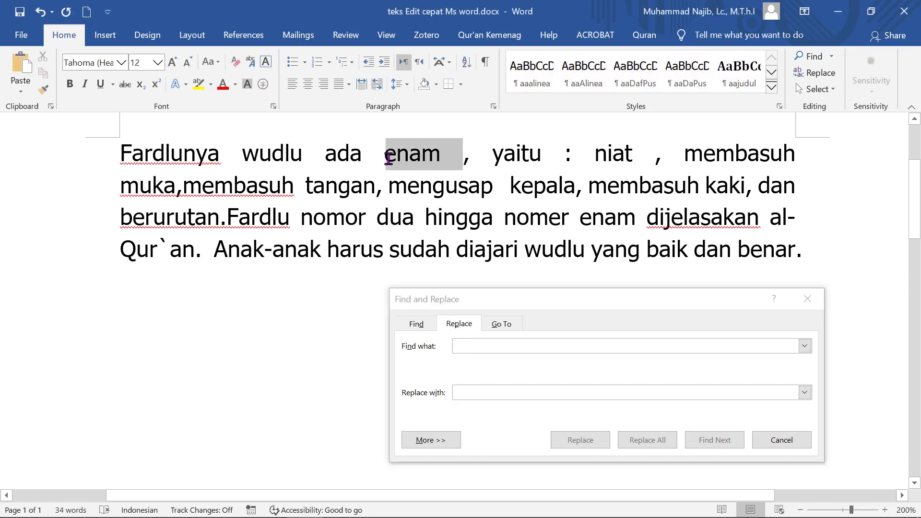
{"action": "left_click_drag", "start_coordinate": [593, 154], "coordinate": [655, 159]}
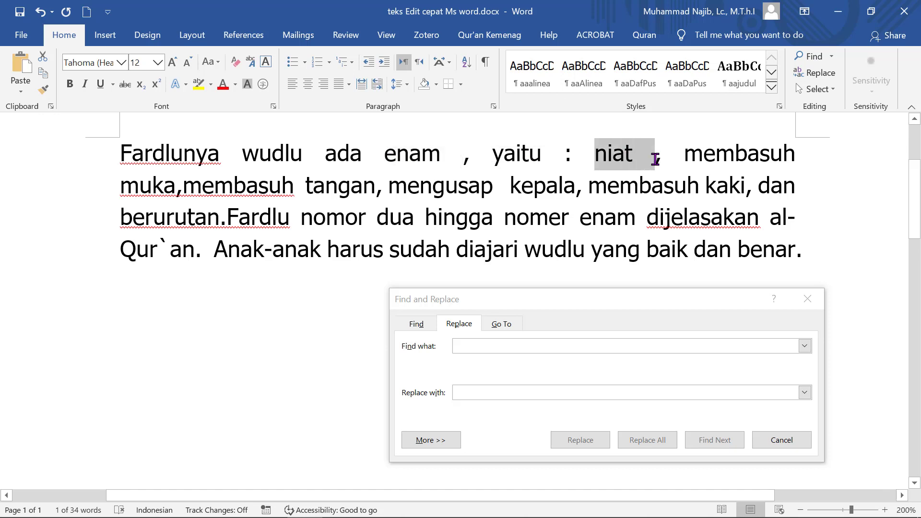
{"action": "left_click", "coordinate": [555, 301]}
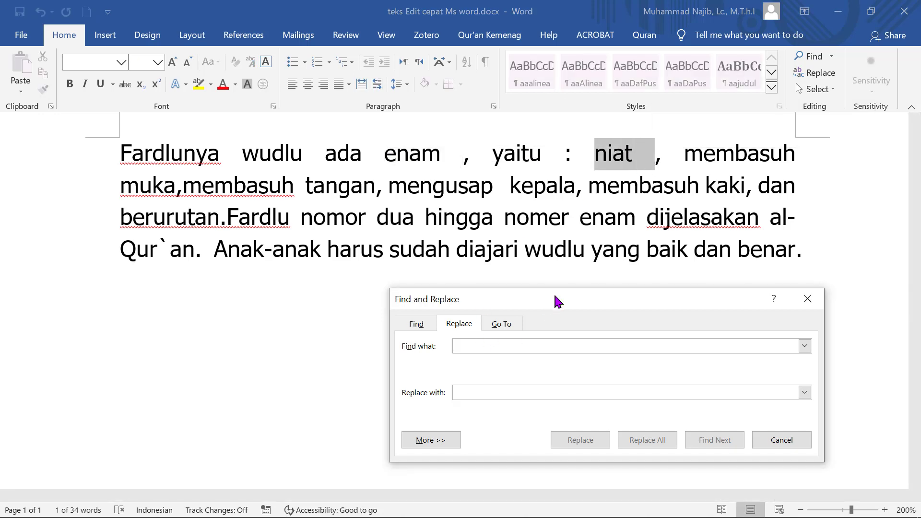
{"action": "left_click_drag", "start_coordinate": [555, 301], "coordinate": [600, 246]}
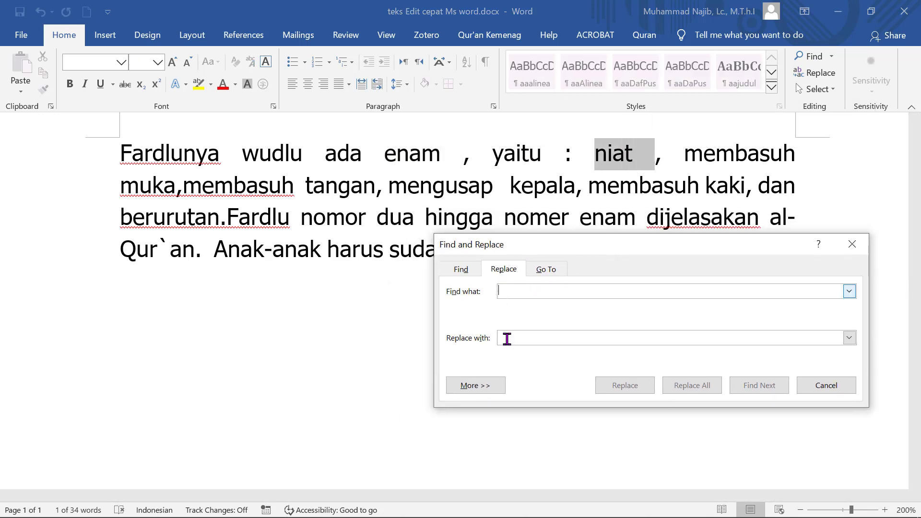
{"action": "left_click", "coordinate": [490, 386]}
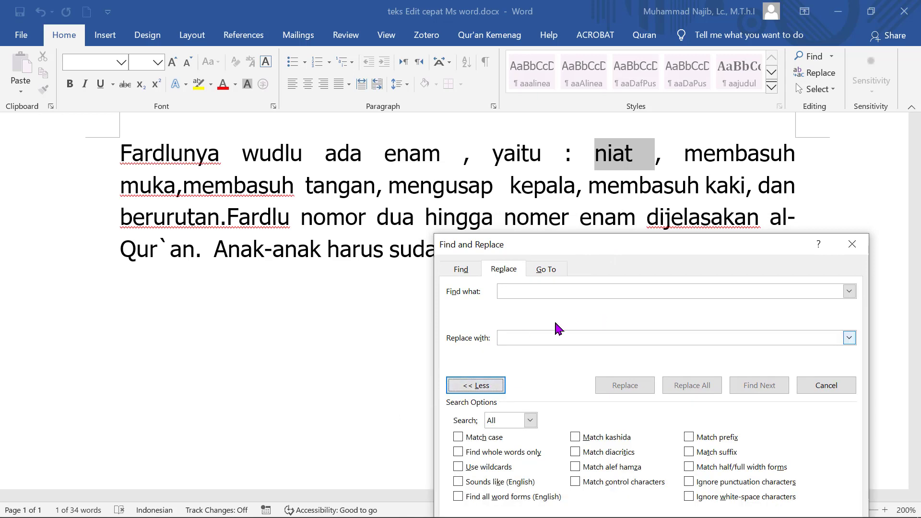
- Replace every space followed by a comma with a comma alone throughout the document
{"action": "left_click", "coordinate": [520, 289]}
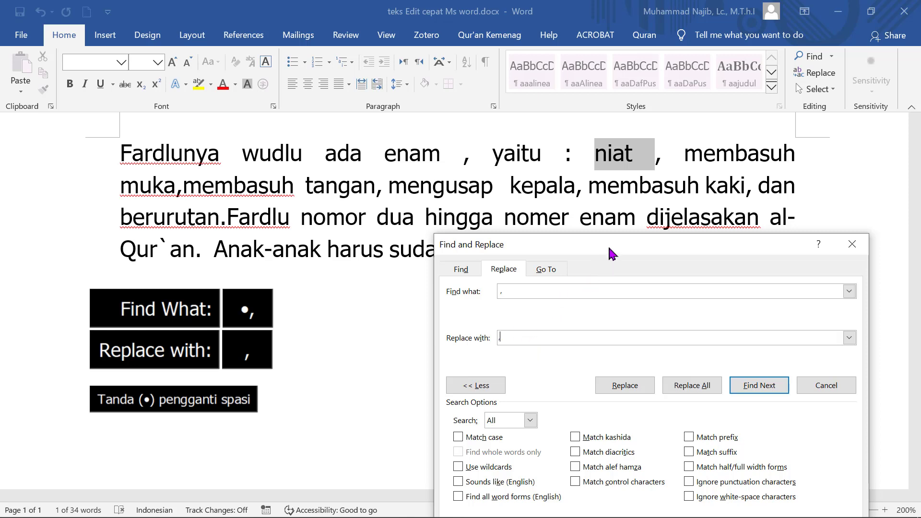
{"action": "left_click_drag", "start_coordinate": [610, 246], "coordinate": [659, 264]}
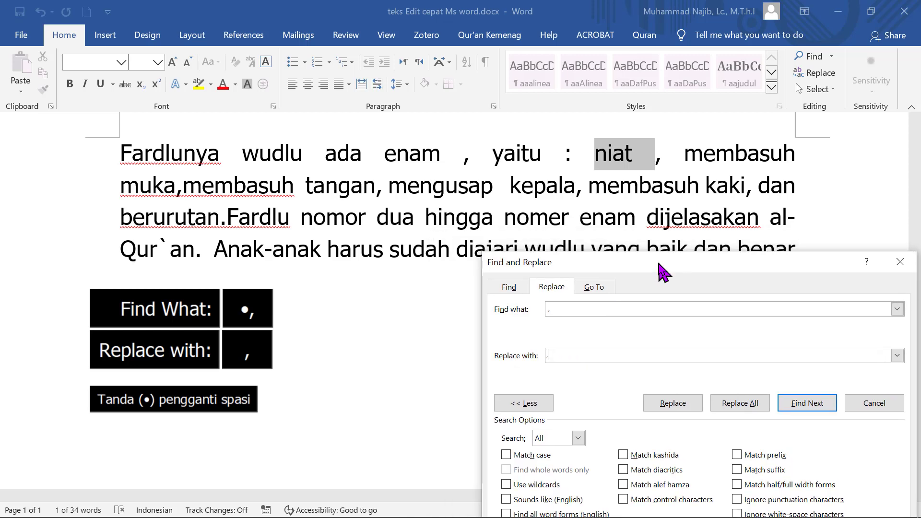
{"action": "left_click", "coordinate": [733, 406]}
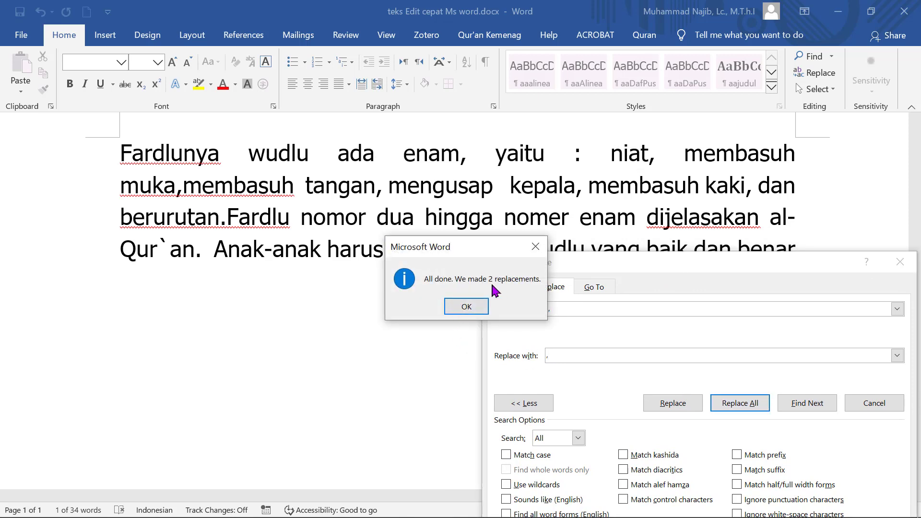
{"action": "left_click", "coordinate": [477, 307]}
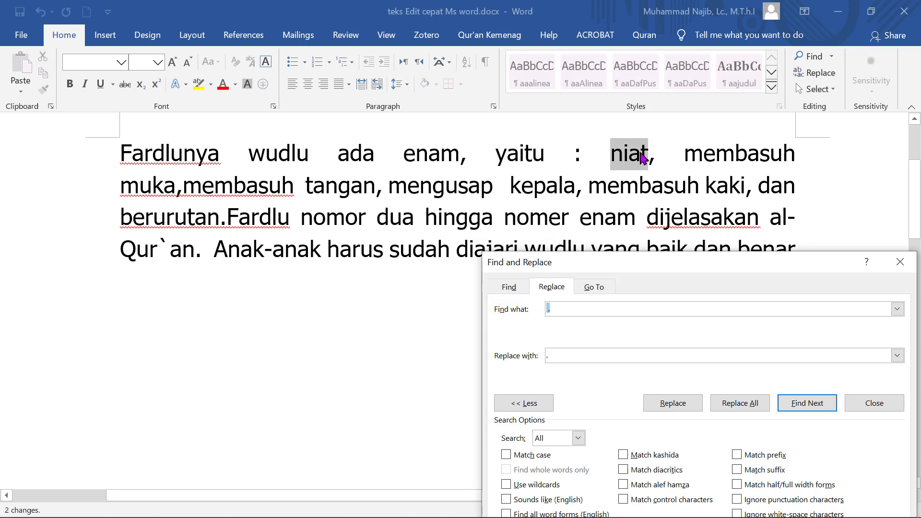
- Replace every space followed by a colon with a colon alone throughout the document
{"action": "left_click_drag", "start_coordinate": [689, 269], "coordinate": [691, 258]}
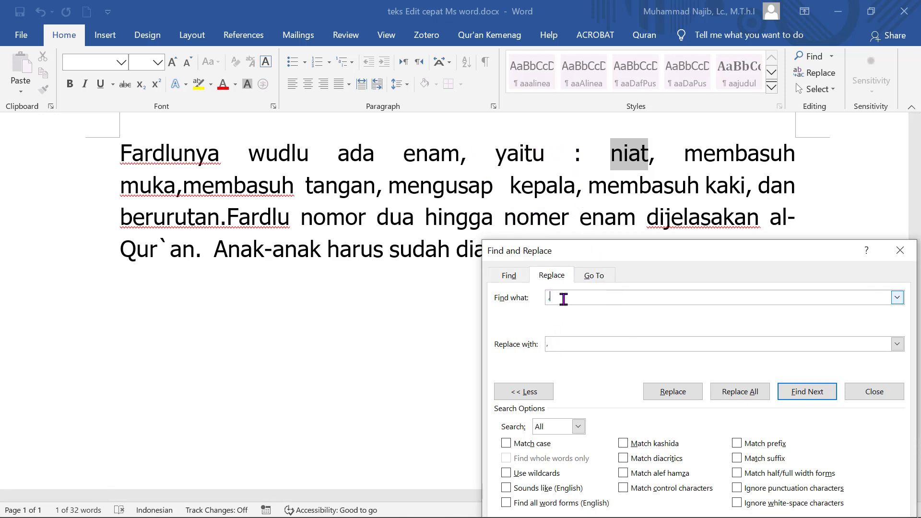
{"action": "key", "text": "BackSpace"}
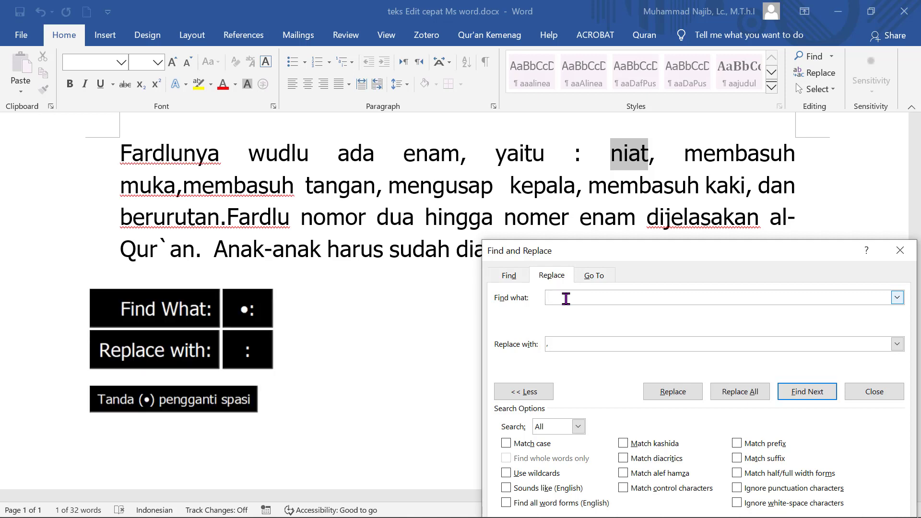
{"action": "type", "text": ":"}
{"action": "left_click", "coordinate": [560, 347]}
{"action": "left_click", "coordinate": [731, 397]}
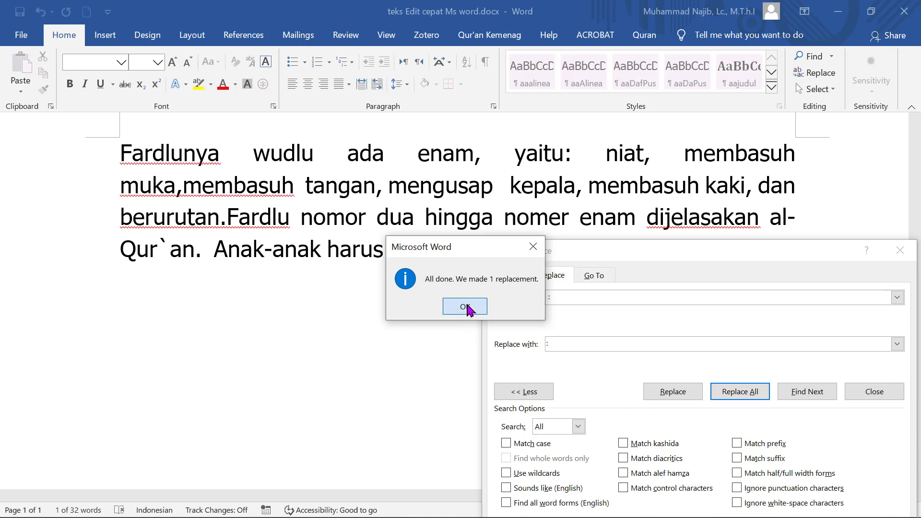
{"action": "left_click", "coordinate": [465, 306]}
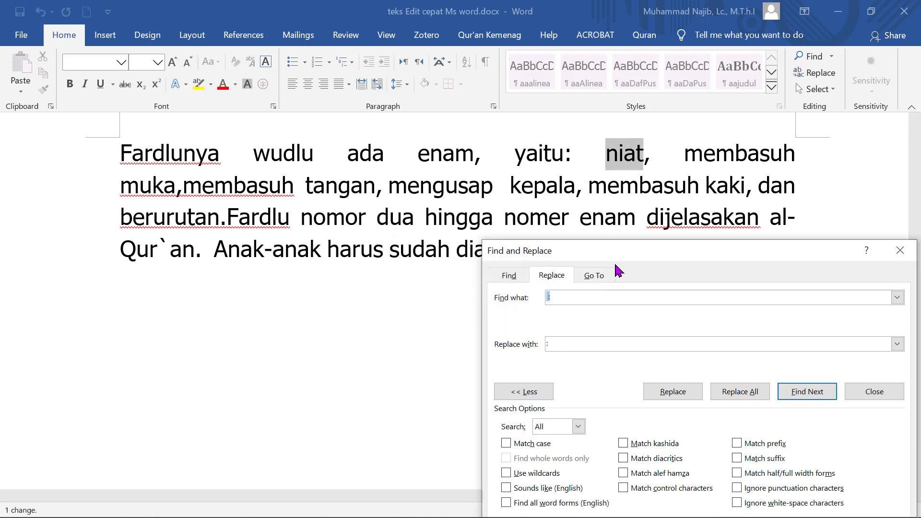
- Examine the spacing between "mengusap" and "kepala" and before "tangan" in the paragraph's second line
{"action": "left_click_drag", "start_coordinate": [628, 254], "coordinate": [567, 325]}
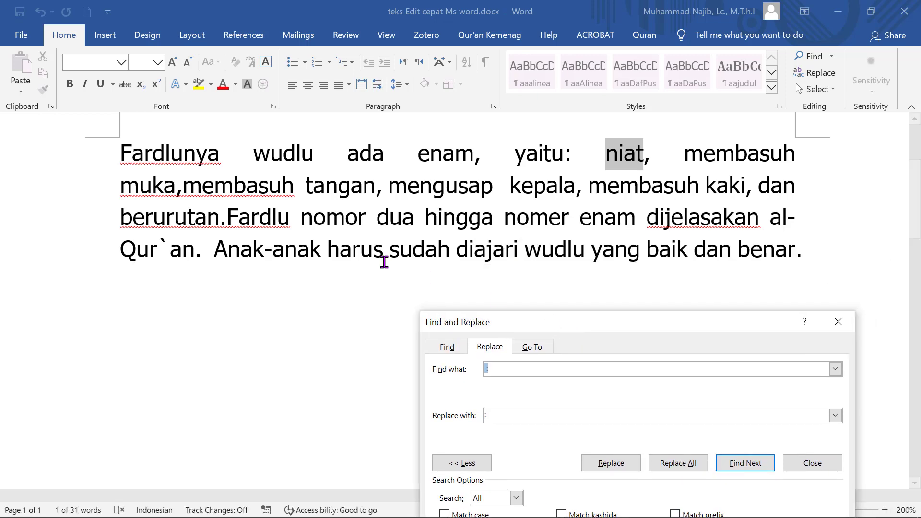
{"action": "left_click_drag", "start_coordinate": [508, 187], "coordinate": [493, 186]}
{"action": "key", "text": "Left"}
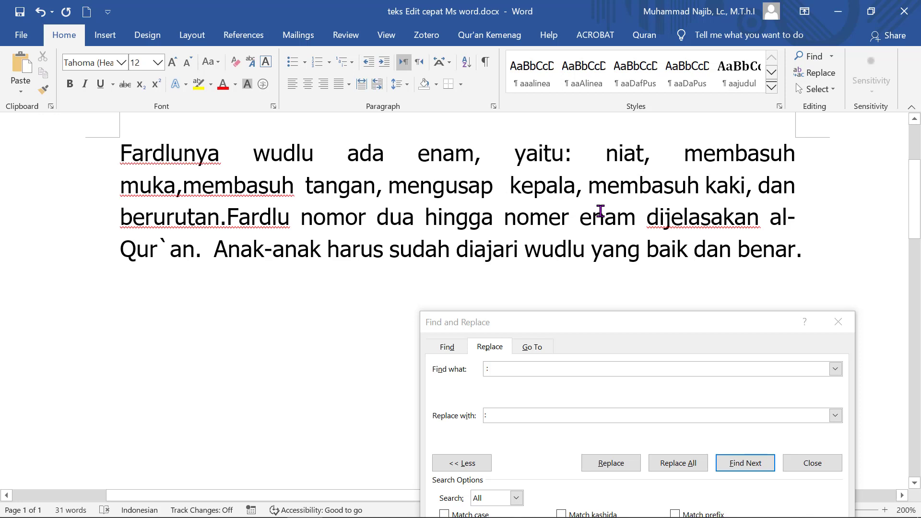
{"action": "key", "text": "Left"}
{"action": "key", "text": "Left"}
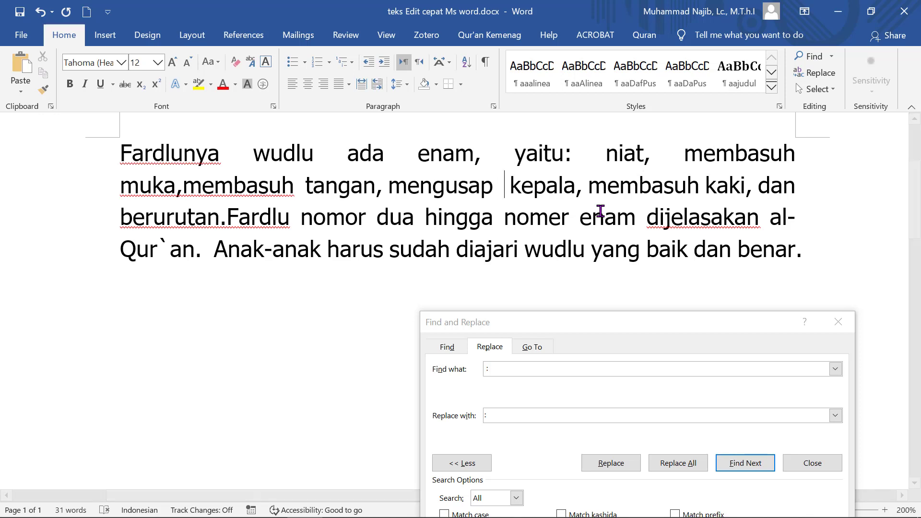
{"action": "key", "text": "Left"}
{"action": "key", "text": "Left"}
- Turn on wildcard searching for the replacement and clear the existing search text
{"action": "left_click_drag", "start_coordinate": [592, 321], "coordinate": [618, 200]}
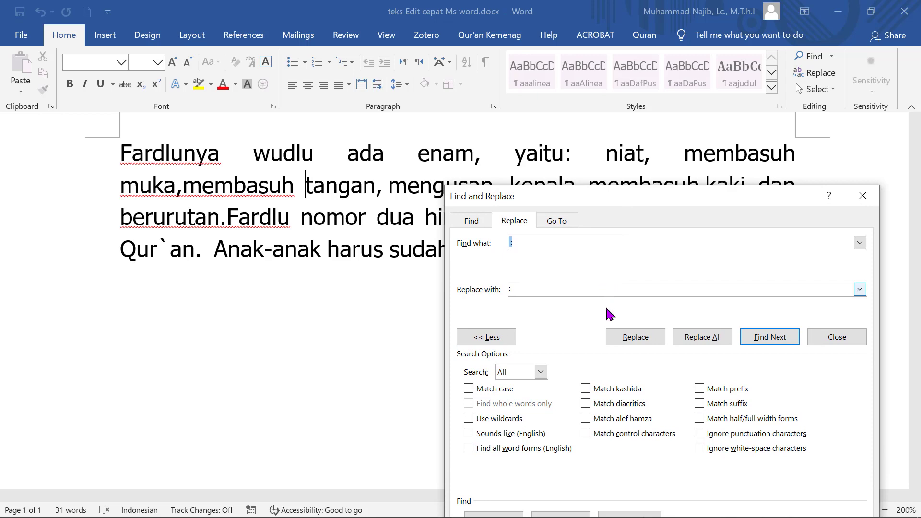
{"action": "left_click", "coordinate": [469, 418]}
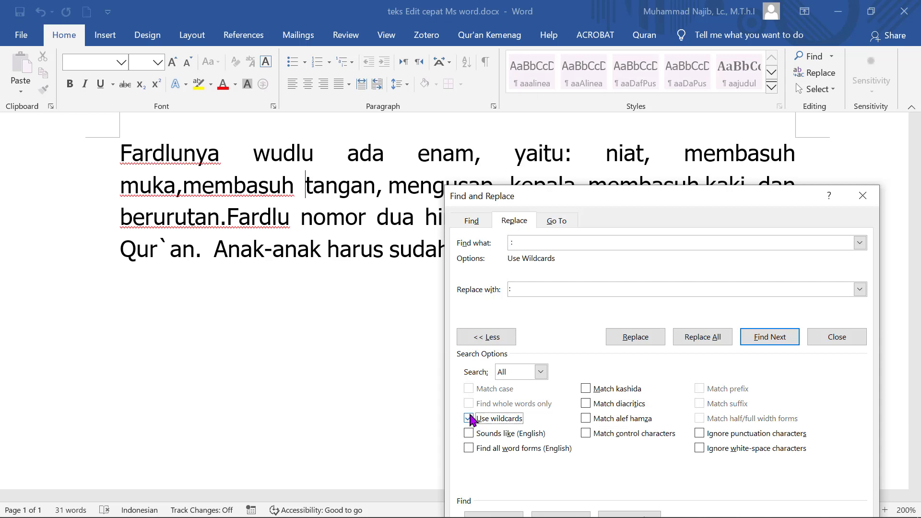
{"action": "left_click", "coordinate": [552, 240]}
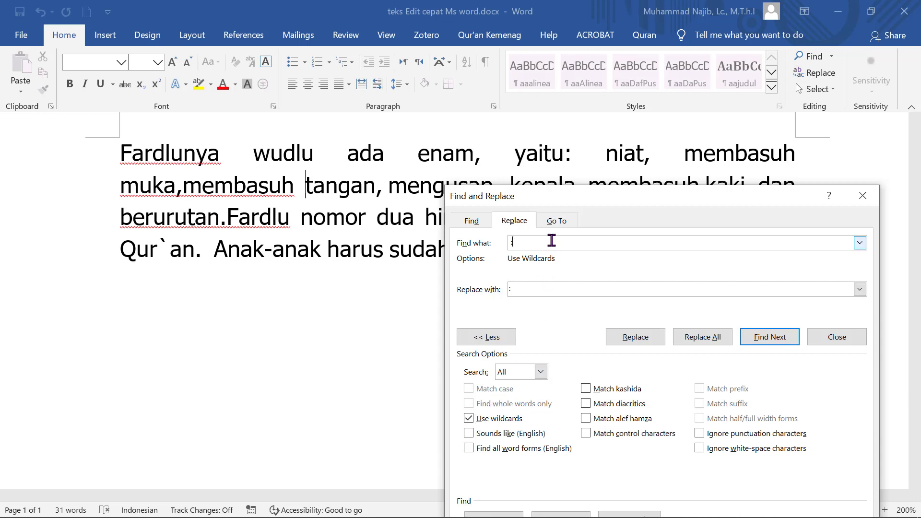
{"action": "key", "text": "BackSpace"}
{"action": "type", "text": ":"}
{"action": "key", "text": "shift+Home"}
{"action": "key", "text": "BackSpace"}
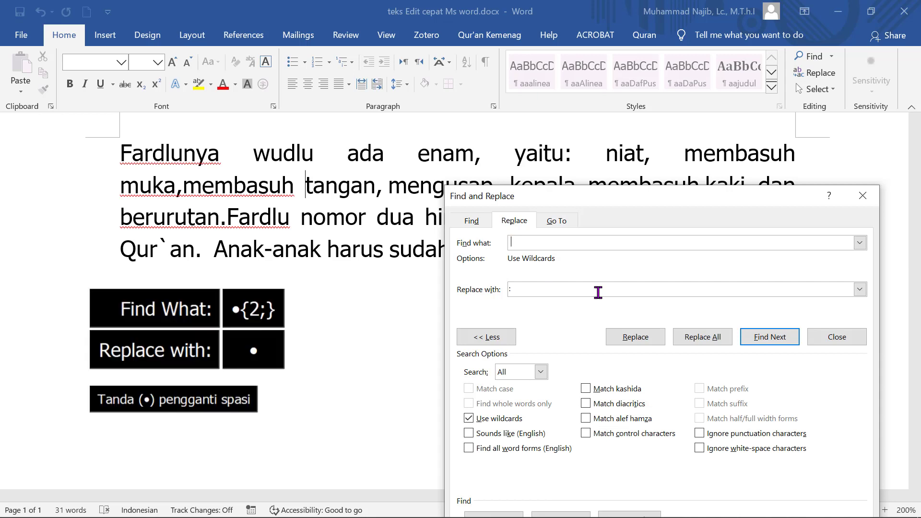
- Replace every run of two or more spaces with a single space, using a space followed by "{2;}" as the search pattern
{"action": "type", "text": "{2;}"}
{"action": "key", "text": "Tab"}
{"action": "key", "text": "BackSpace"}
{"action": "left_click_drag", "start_coordinate": [628, 199], "coordinate": [619, 246]}
{"action": "left_click", "coordinate": [693, 384]}
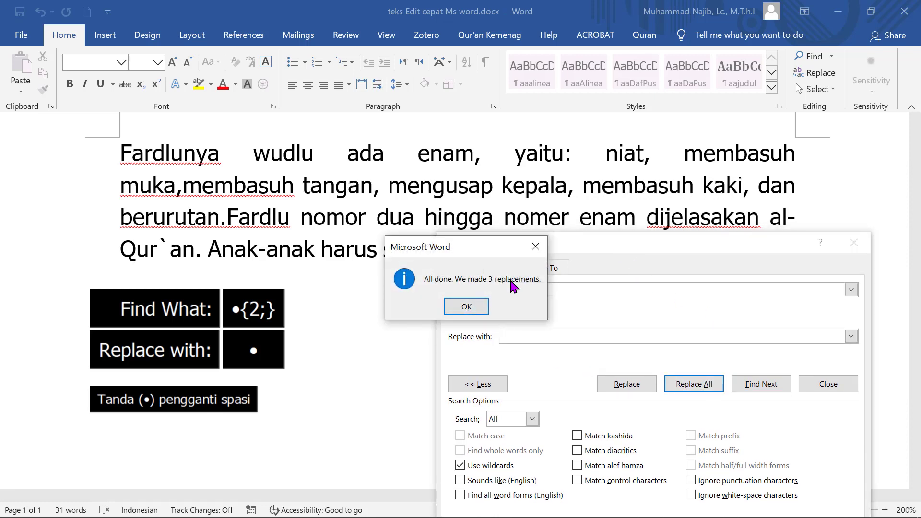
{"action": "left_click", "coordinate": [466, 307]}
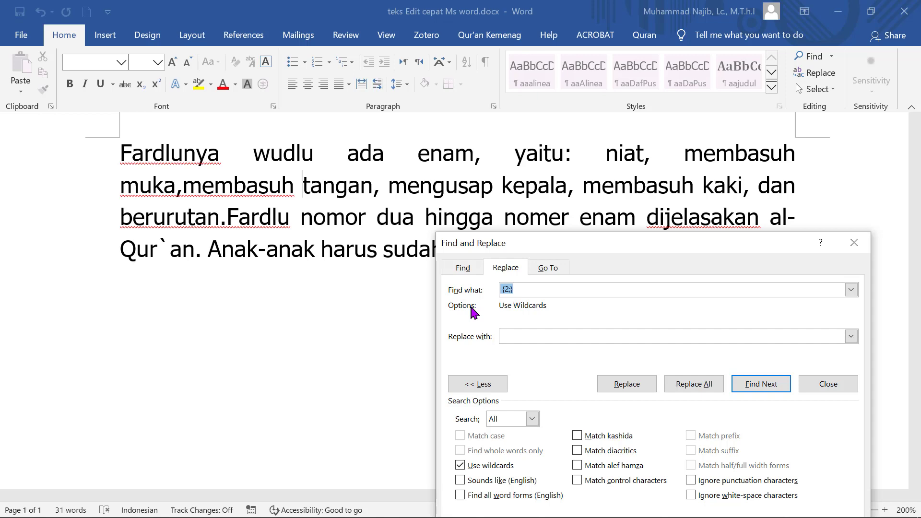
{"action": "left_click_drag", "start_coordinate": [709, 243], "coordinate": [715, 276]}
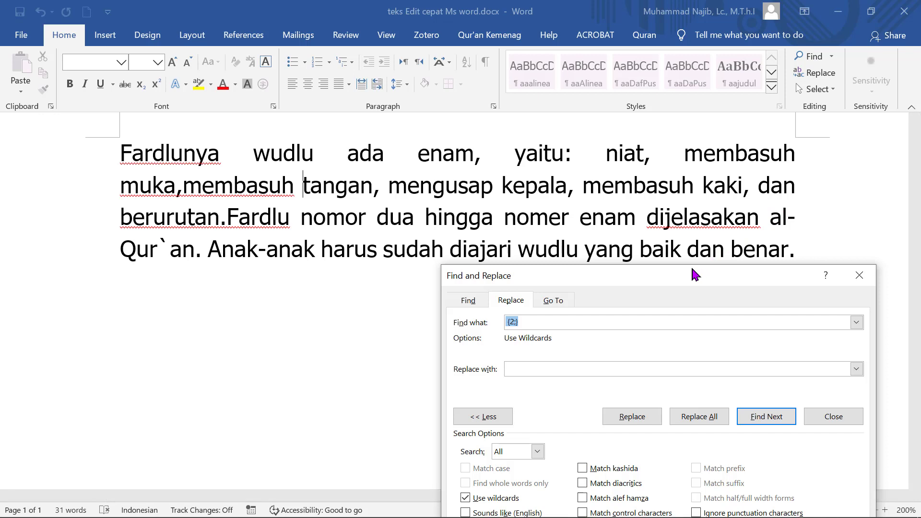
{"action": "left_click_drag", "start_coordinate": [700, 275], "coordinate": [717, 219]}
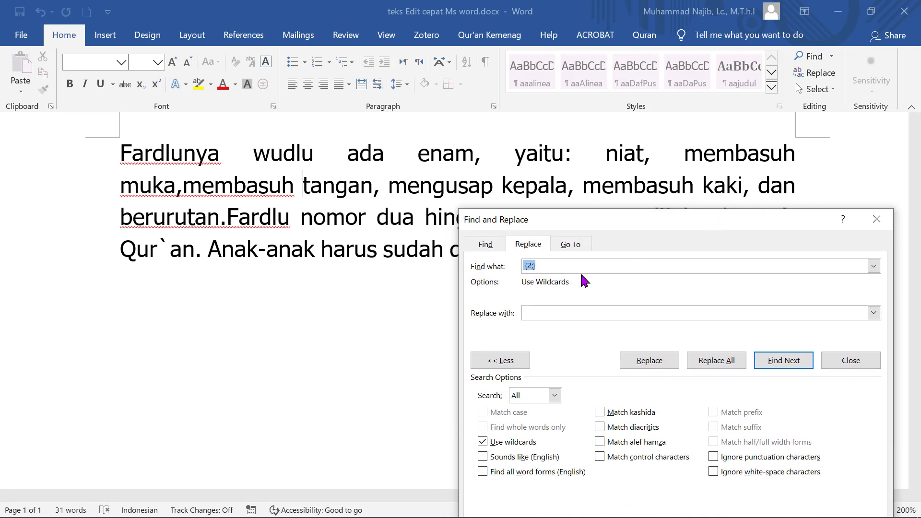
- With wildcard searching off, replace every hyphen in the document with a nonbreaking hyphen, using "-" as the search text and "^~" as the replacement
{"action": "key", "text": "BackSpace"}
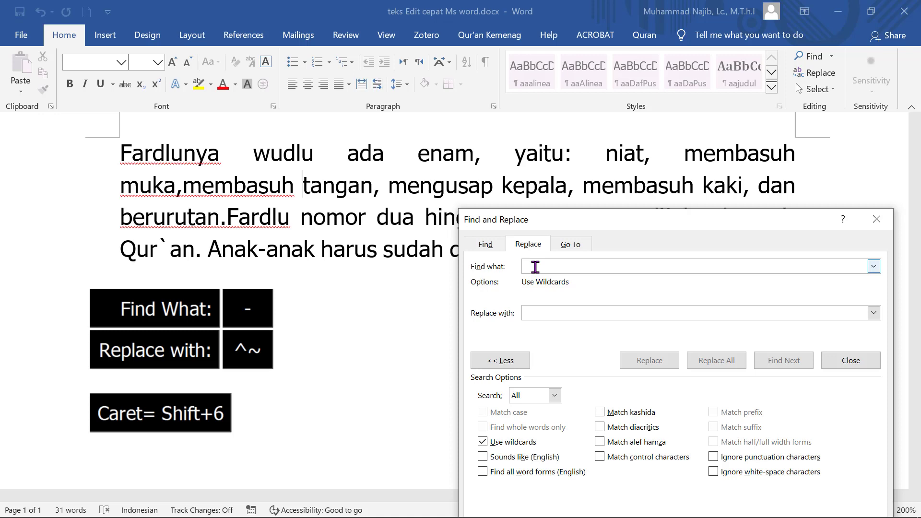
{"action": "type", "text": "-"}
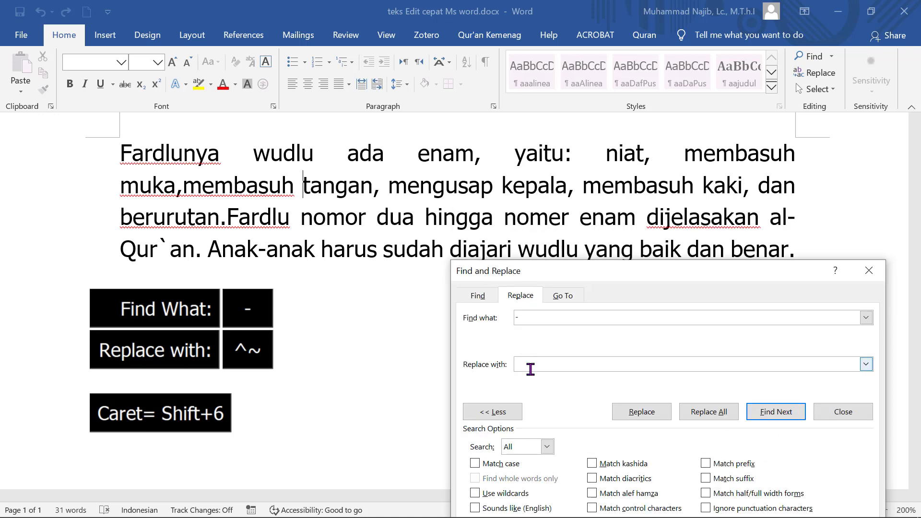
{"action": "left_click", "coordinate": [530, 364]}
{"action": "type", "text": "^"}
{"action": "type", "text": "~"}
{"action": "left_click", "coordinate": [699, 413]}
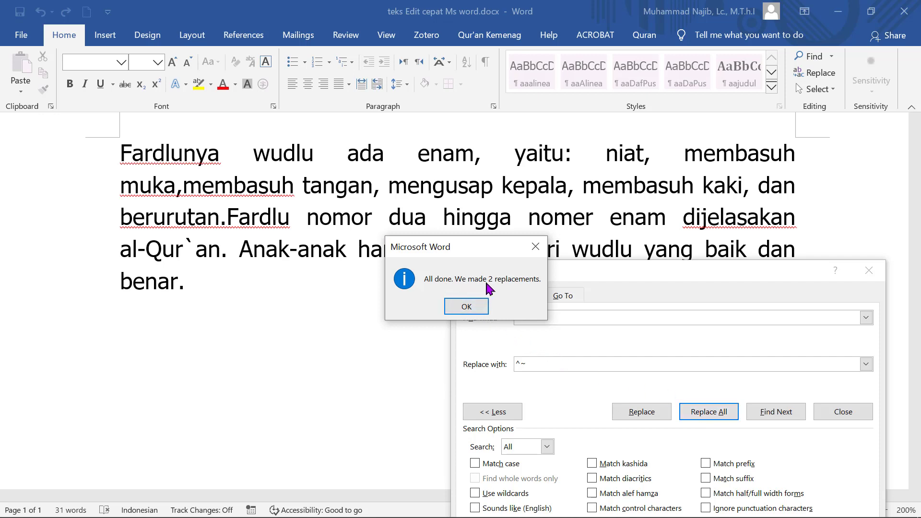
{"action": "left_click", "coordinate": [466, 306]}
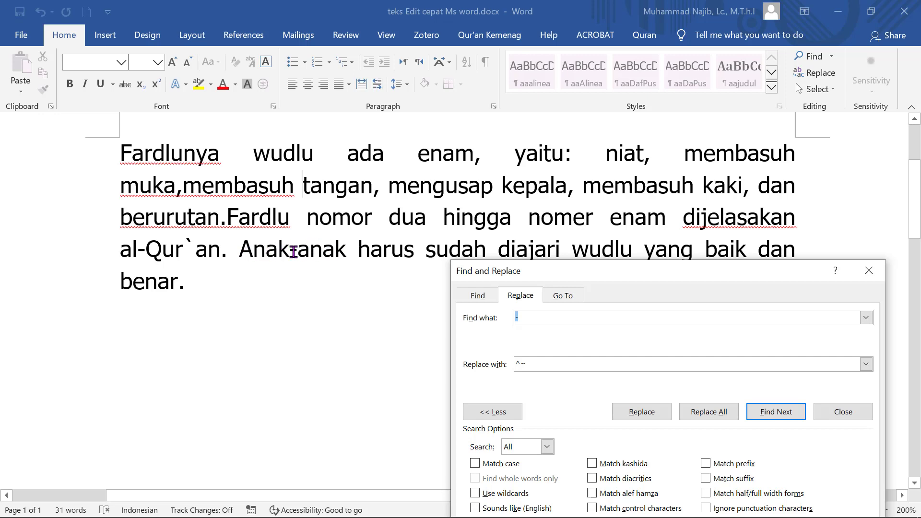
{"action": "left_click", "coordinate": [240, 251]}
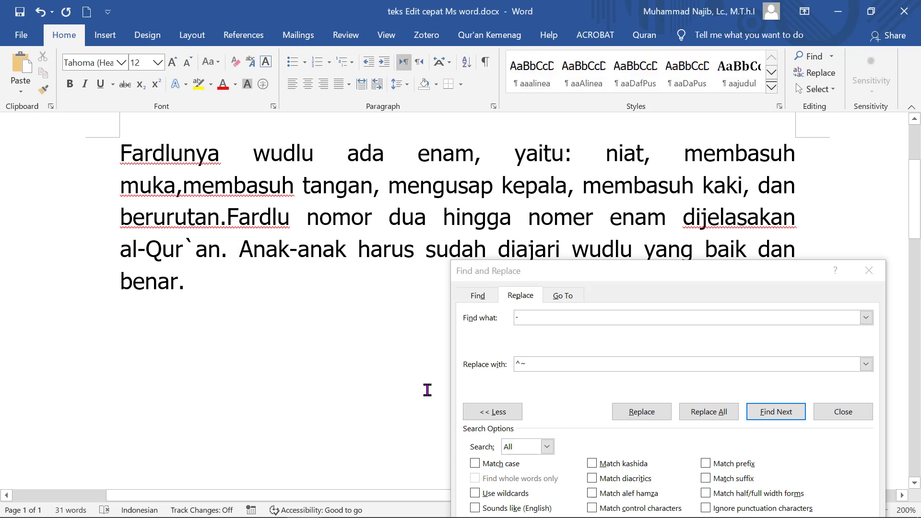
- Turn on wildcard searching and set the search pattern to "(.)([A-z])" to match a full stop directly followed by a letter
{"action": "left_click_drag", "start_coordinate": [622, 282], "coordinate": [609, 339]}
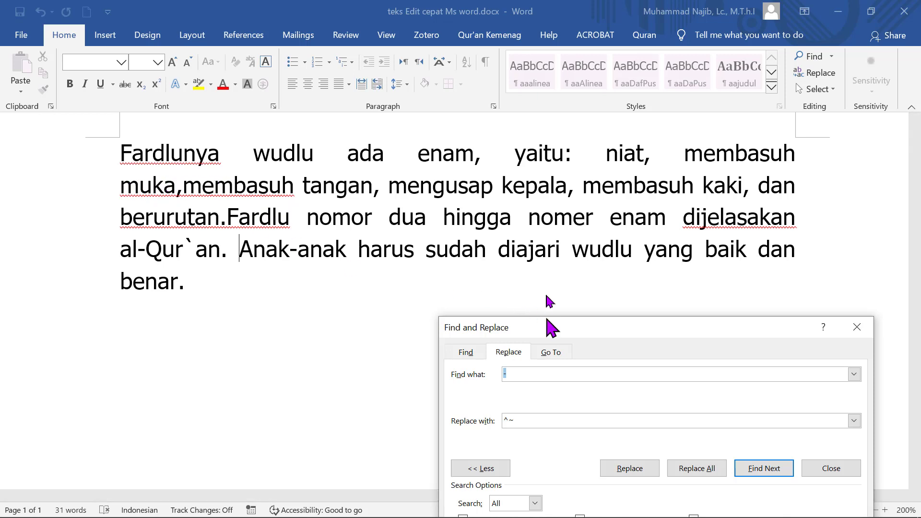
{"action": "left_click_drag", "start_coordinate": [547, 321], "coordinate": [546, 201]}
{"action": "left_click", "coordinate": [520, 253]}
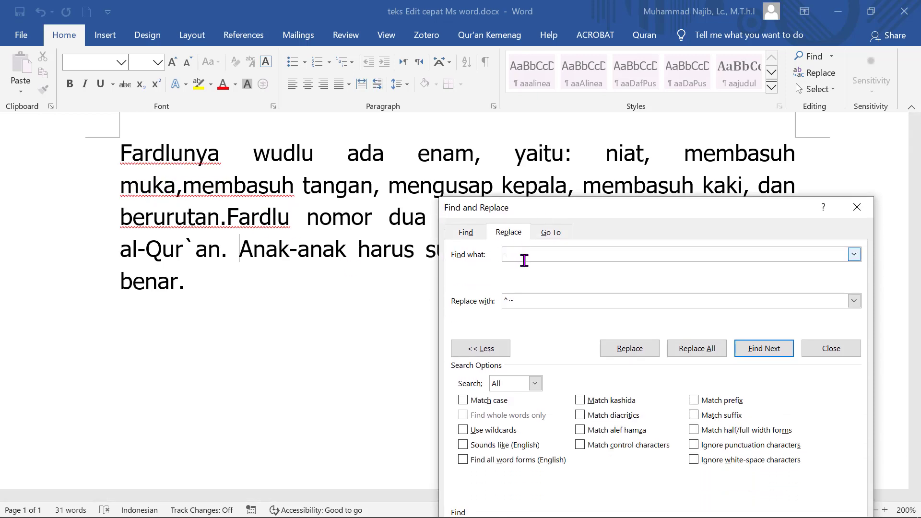
{"action": "key", "text": "BackSpace"}
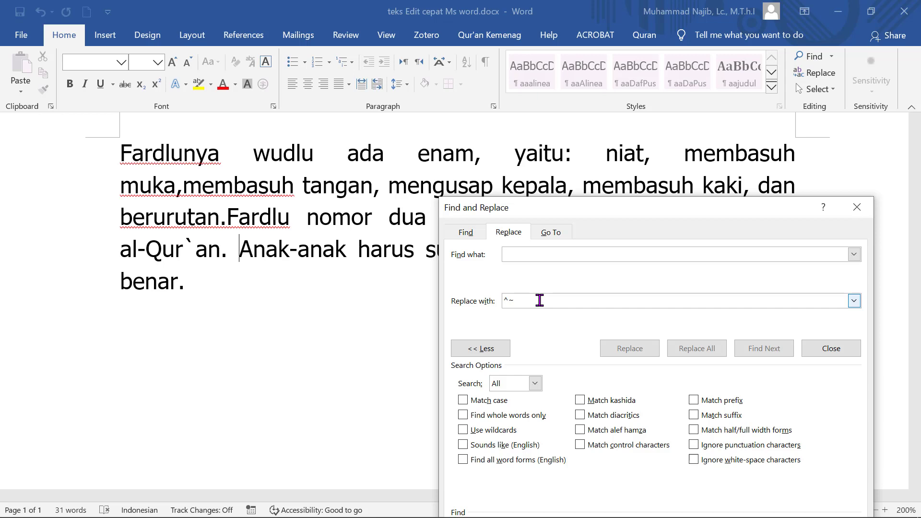
{"action": "left_click", "coordinate": [464, 430]}
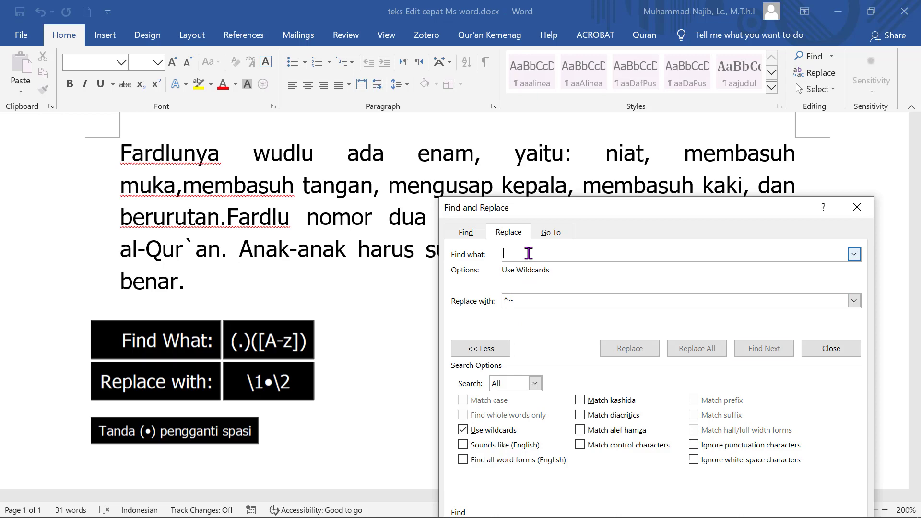
{"action": "type", "text": "(."}
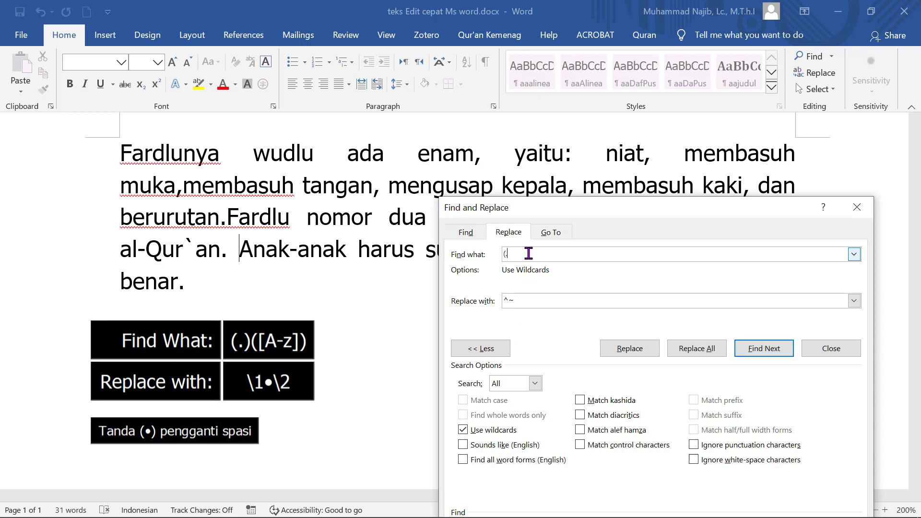
{"action": "type", "text": ")([A-z"}
{"action": "type", "text": "])"}
- Set the replacement to "\1 \2" and replace all matches to insert a space after each full stop directly followed by a letter
{"action": "left_click", "coordinate": [520, 302]}
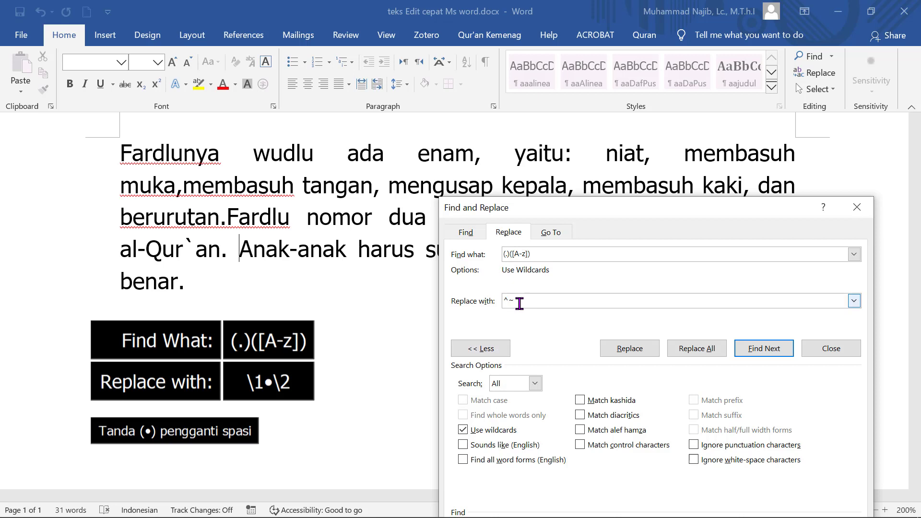
{"action": "key", "text": "BackSpace"}
{"action": "key", "text": "BackSpace"}
{"action": "type", "text": "\\1 \\2"}
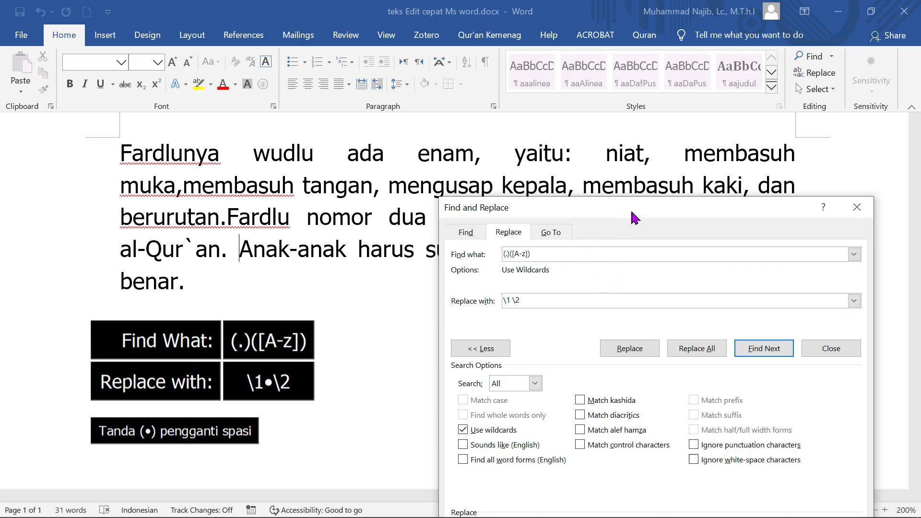
{"action": "left_click", "coordinate": [685, 355]}
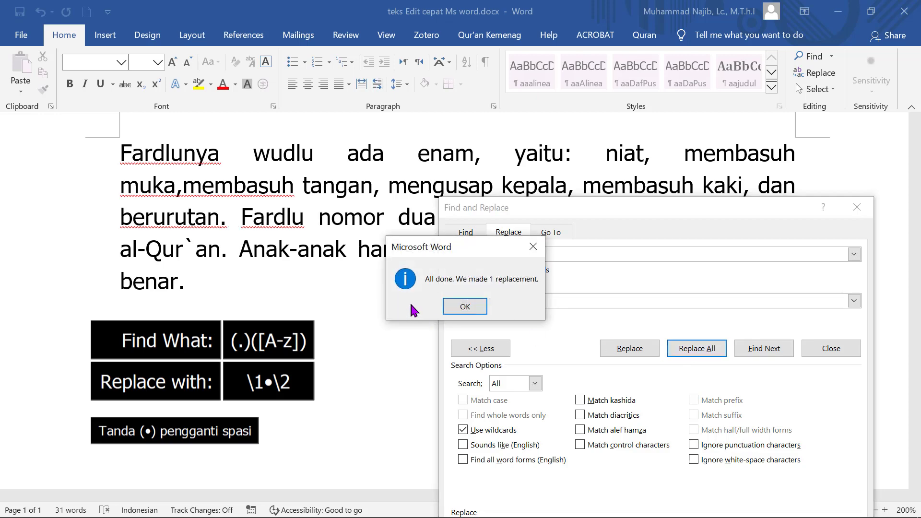
{"action": "left_click", "coordinate": [463, 306]}
{"action": "scroll", "coordinate": [229, 273], "scroll_direction": "up", "scroll_amount": 3}
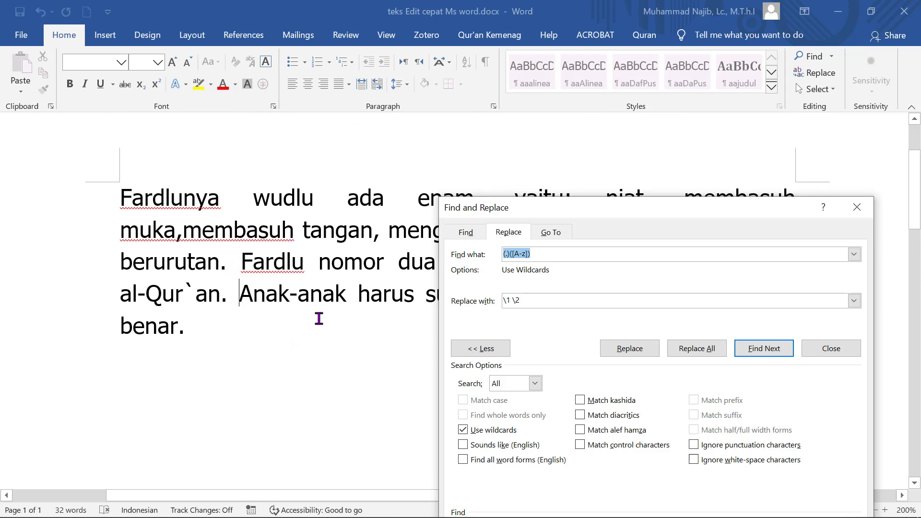
- Change the search pattern to "(,)([A-z])" and replace all matches to insert a space after each comma directly followed by a letter
{"action": "left_click", "coordinate": [507, 255]}
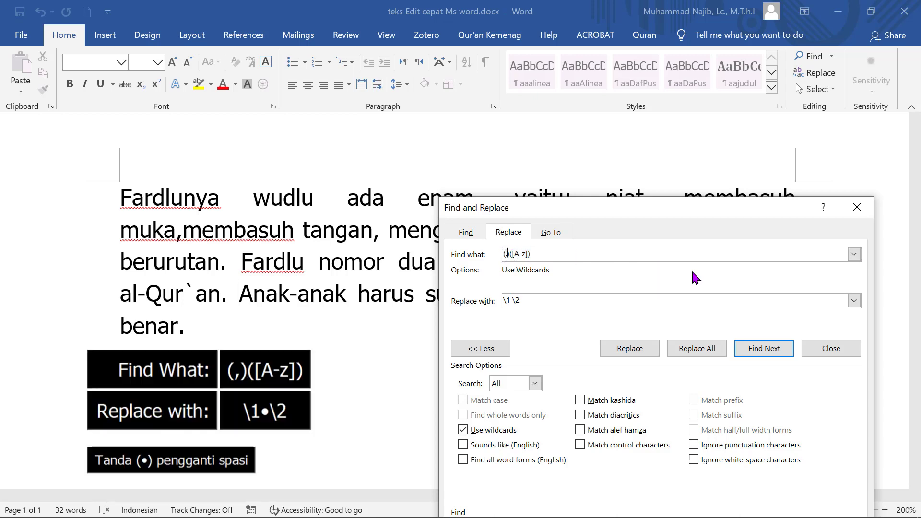
{"action": "key", "text": "BackSpace"}
{"action": "type", "text": ","}
{"action": "left_click_drag", "start_coordinate": [663, 212], "coordinate": [685, 281]}
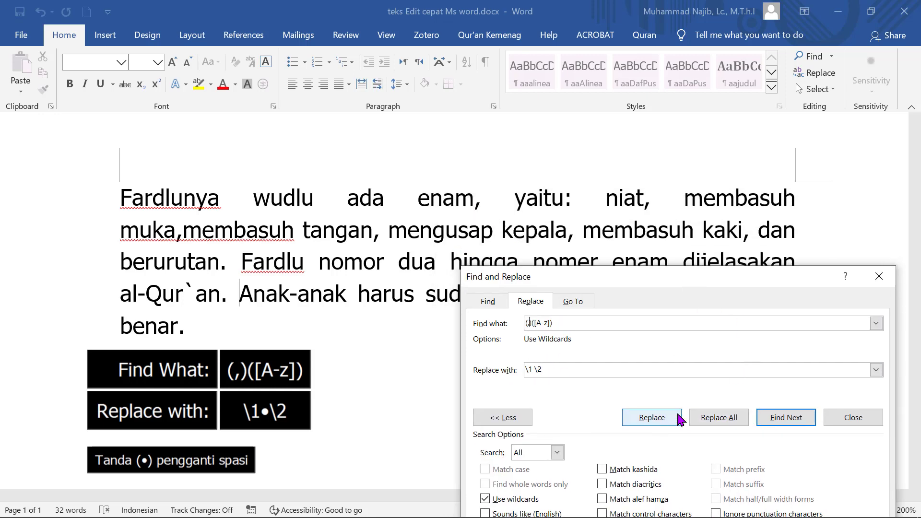
{"action": "left_click", "coordinate": [721, 417]}
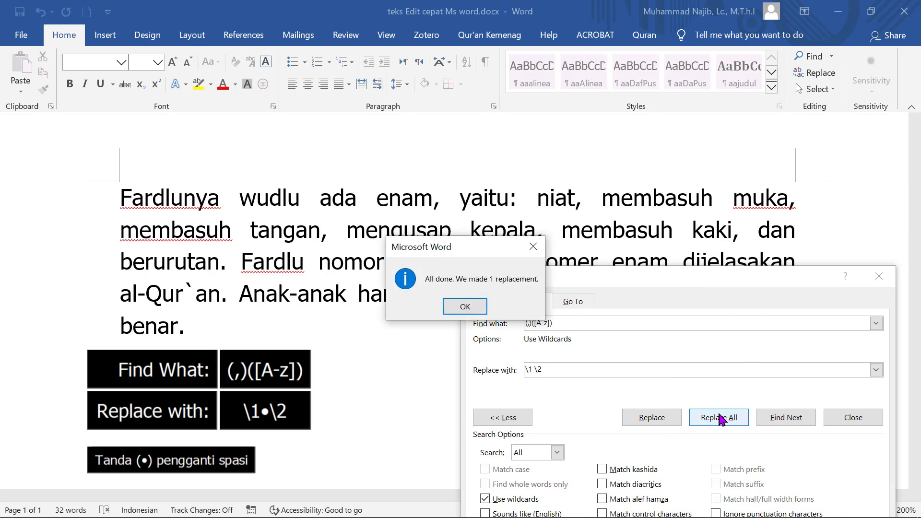
{"action": "left_click", "coordinate": [468, 307]}
{"action": "scroll", "coordinate": [344, 278], "scroll_direction": "up", "scroll_amount": 2}
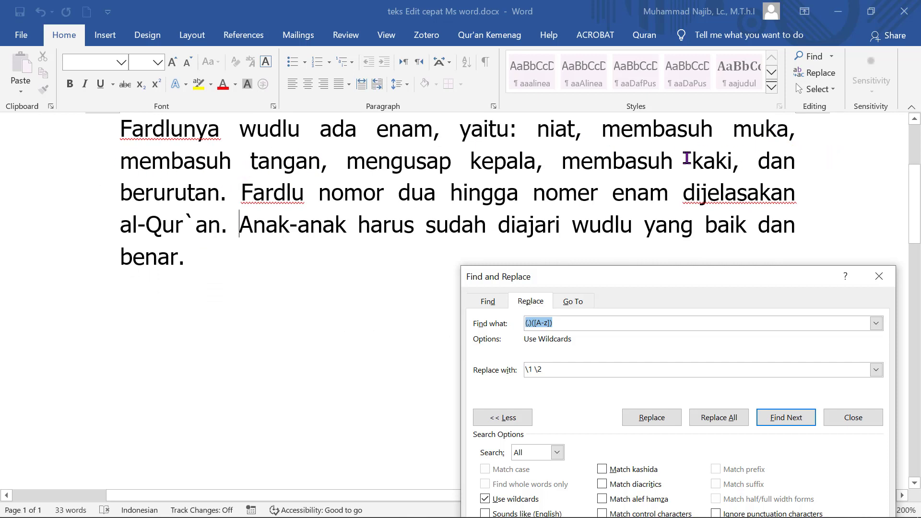
- Look over the corrected paragraph and close the Find and Replace dialog
{"action": "scroll", "coordinate": [541, 210], "scroll_direction": "down", "scroll_amount": 2}
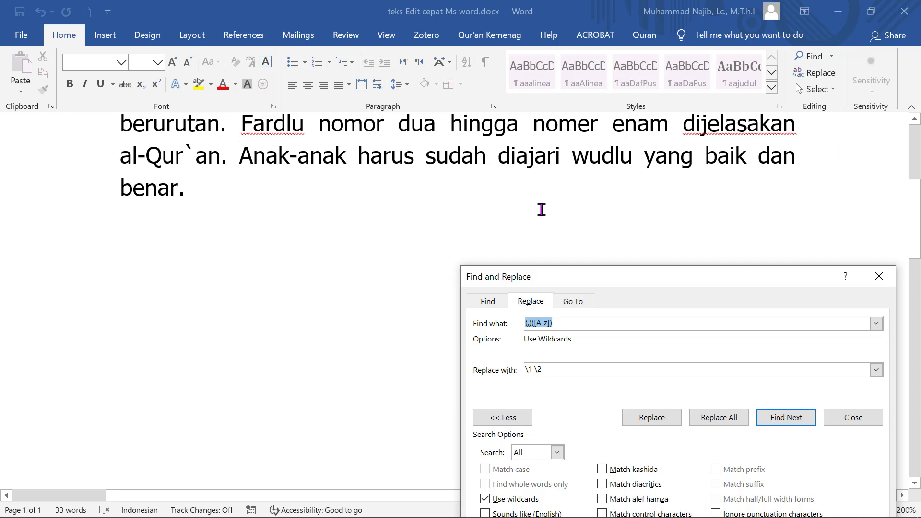
{"action": "scroll", "coordinate": [541, 210], "scroll_direction": "up", "scroll_amount": 2}
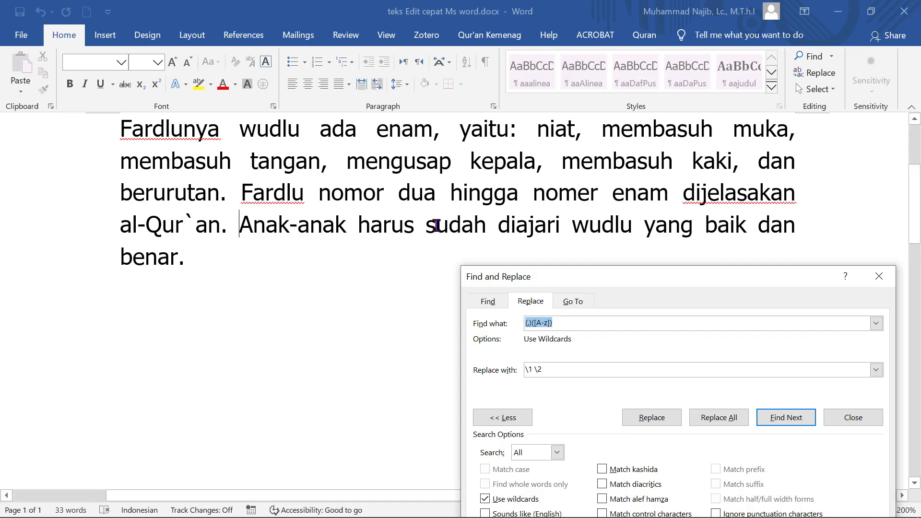
{"action": "left_click", "coordinate": [506, 159]}
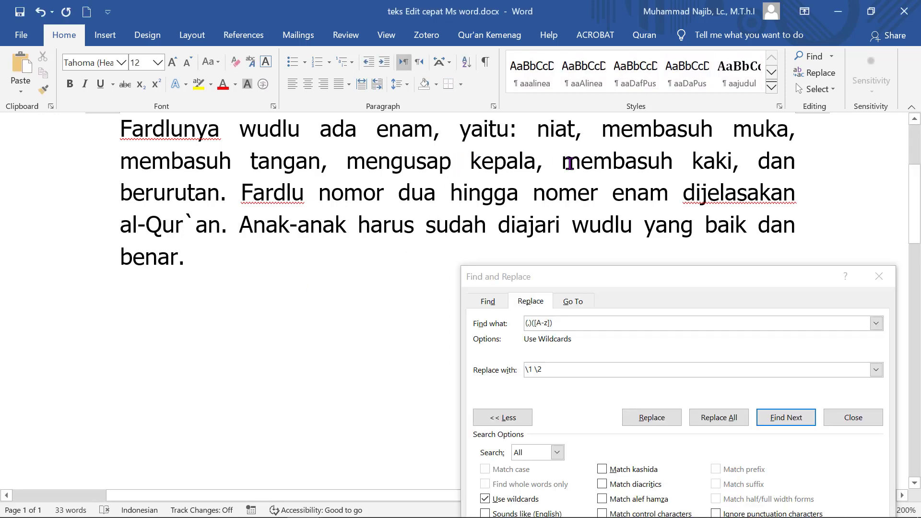
{"action": "left_click", "coordinate": [880, 280]}
- Step through the paragraph word by word to check the spacing between words and around punctuation
{"action": "left_click", "coordinate": [468, 169]}
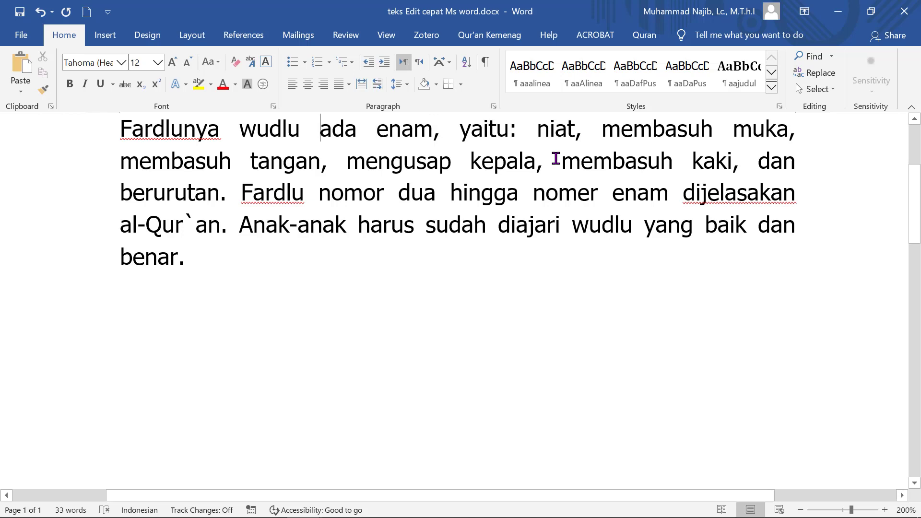
{"action": "key", "text": "ctrl+Left"}
{"action": "key", "text": "ctrl+Left"}
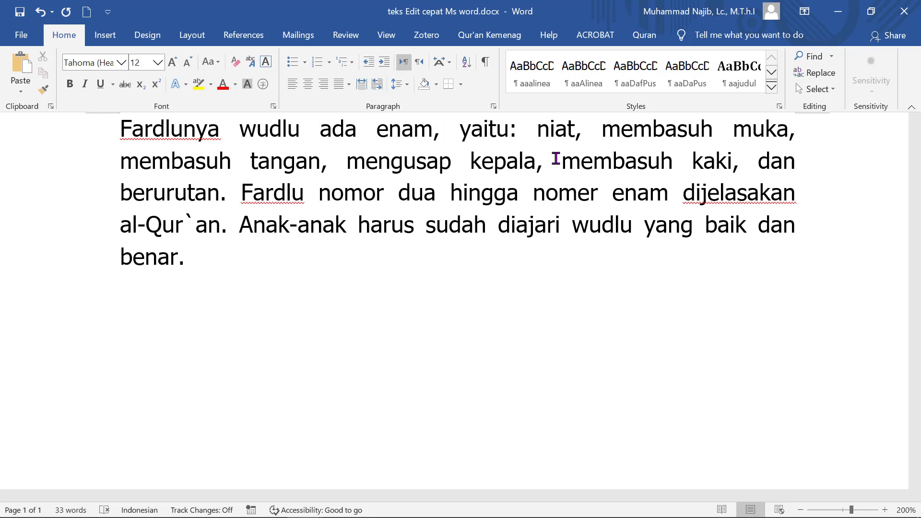
{"action": "key", "text": "ctrl+Right"}
{"action": "key", "text": "ctrl+Right"}
{"action": "key", "text": "ctrl+Right"}
{"action": "key", "text": "ctrl+Right"}
{"action": "key", "text": "ctrl+Right"}
{"action": "key", "text": "Right"}
{"action": "key", "text": "Right"}
- Correct the misspelled word "dijelasakan" in the paragraph's third line to the suggested spelling "dijelaskan"
{"action": "scroll", "coordinate": [556, 161], "scroll_direction": "up", "scroll_amount": 3}
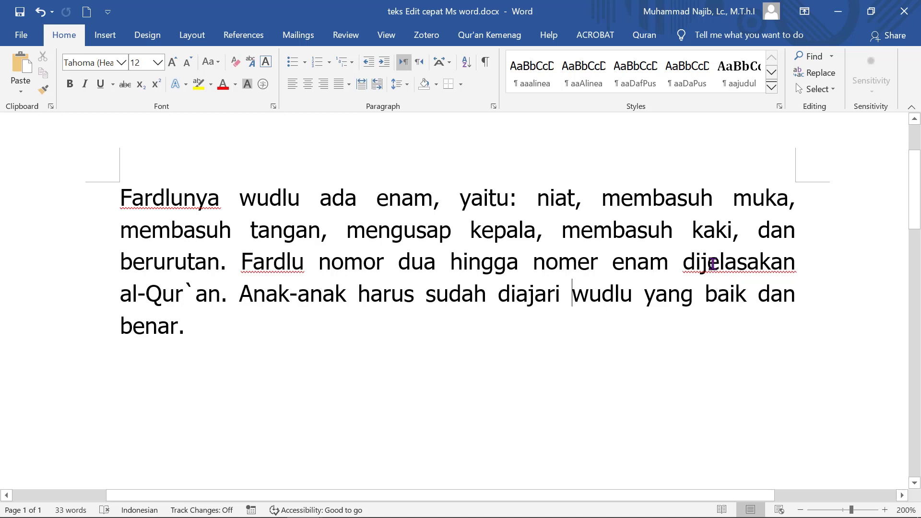
{"action": "right_click", "coordinate": [739, 265]}
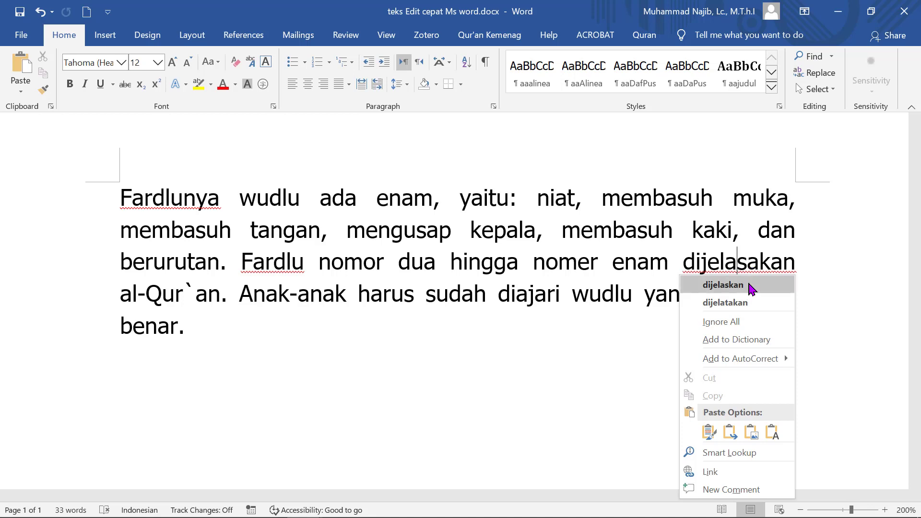
{"action": "left_click", "coordinate": [723, 285]}
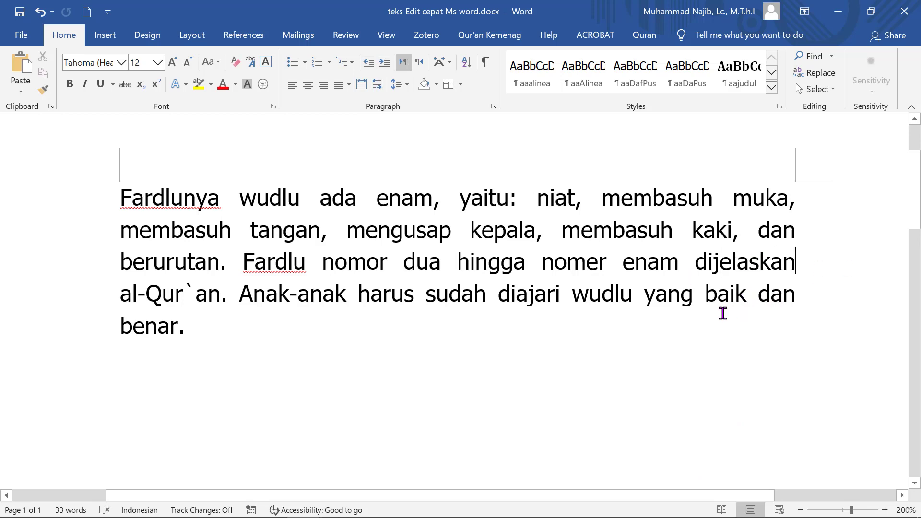